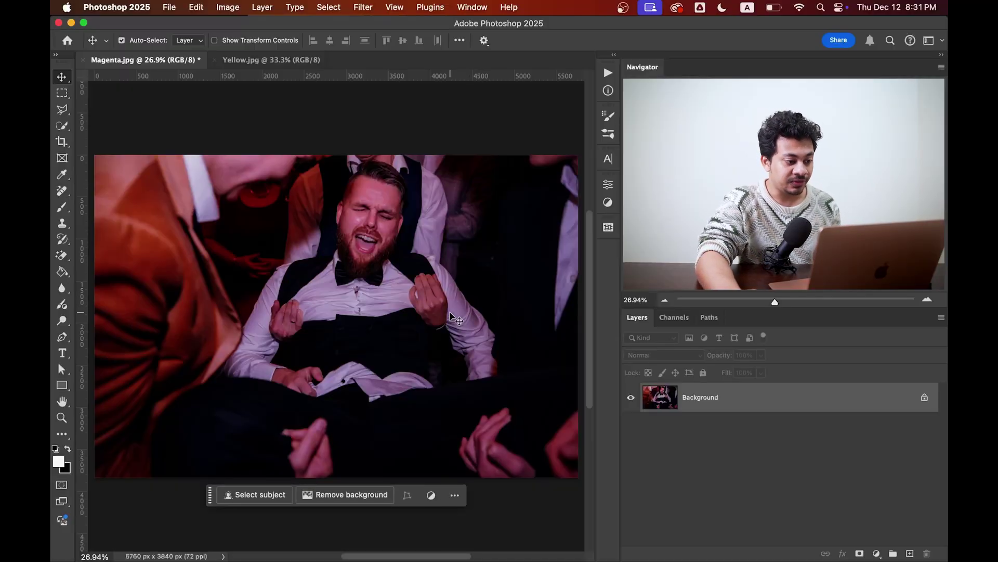
- Add a Curves adjustment layer to the magenta photo and set it to the Green channel
click(876, 553)
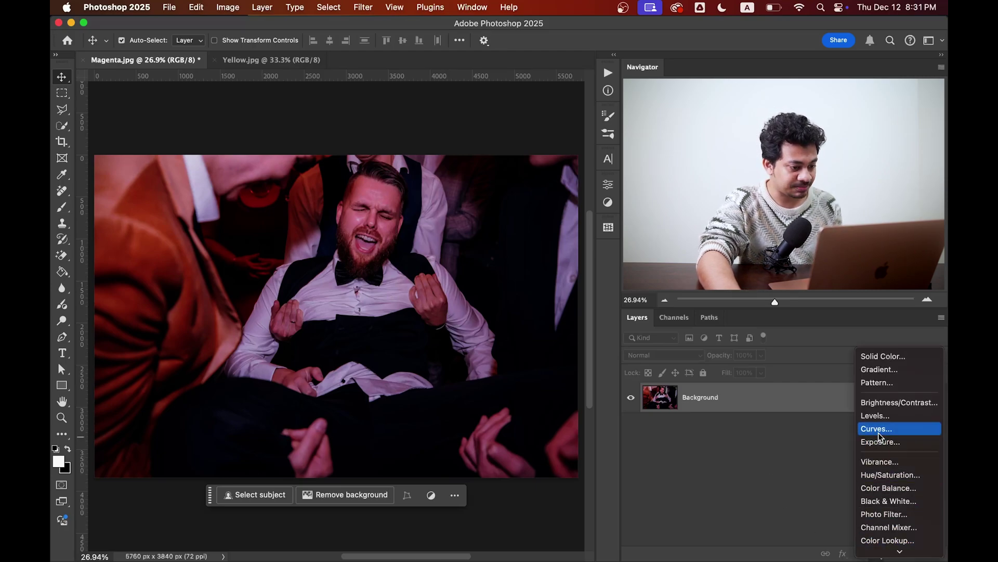
click(878, 432)
click(450, 237)
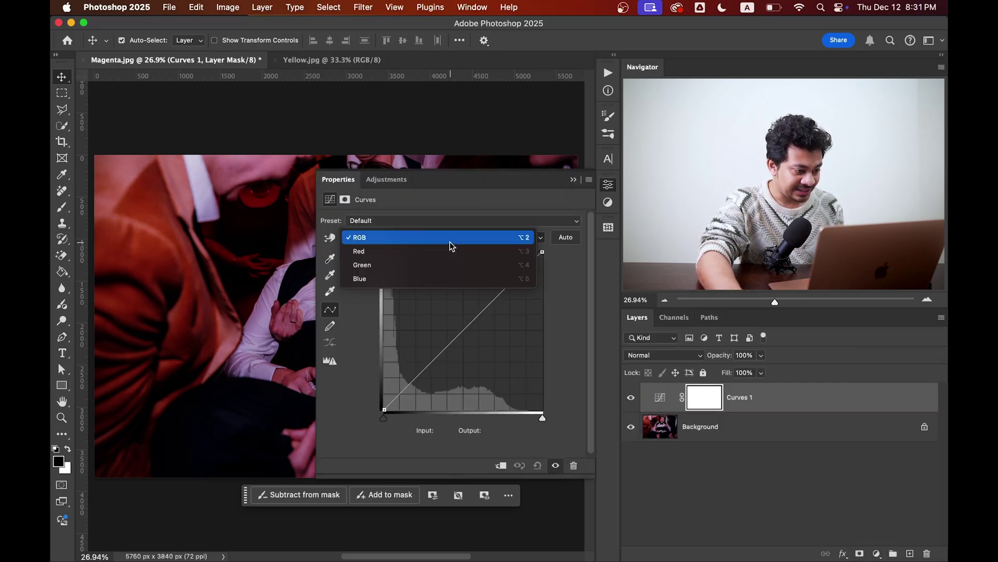
click(441, 264)
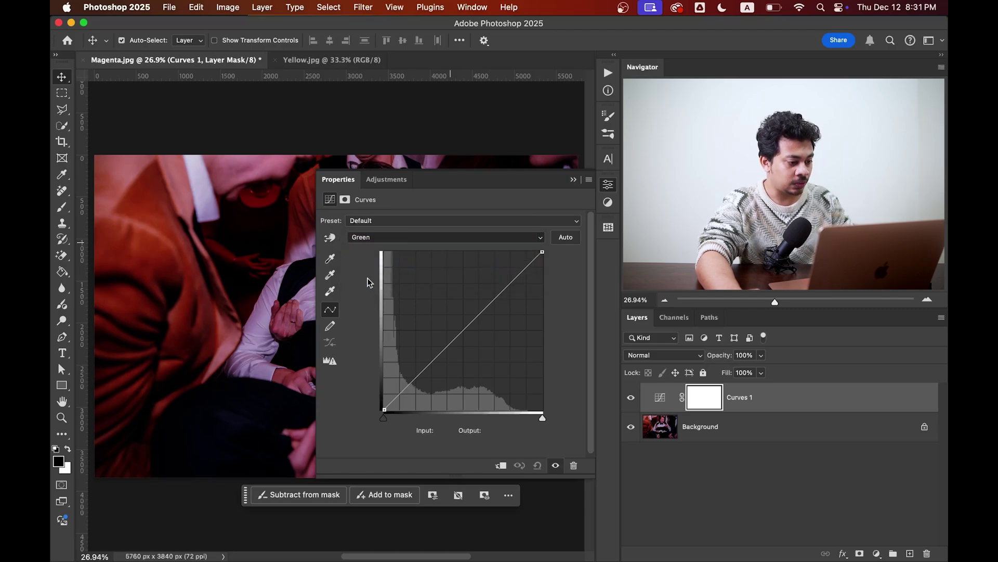
- Bring the man's face into view and pull down the Green curve's highlights
drag(277, 297, 231, 280)
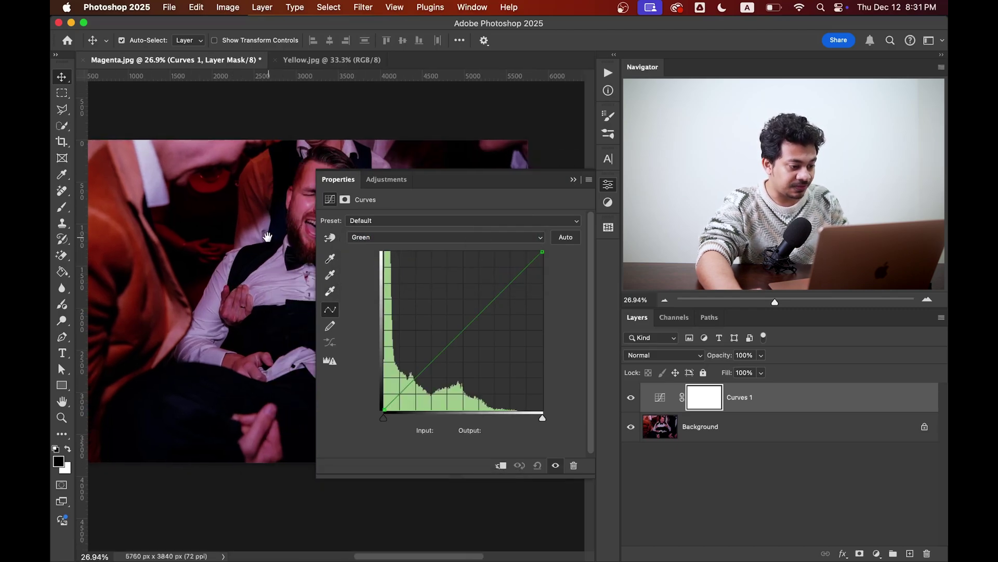
drag(269, 238, 213, 255)
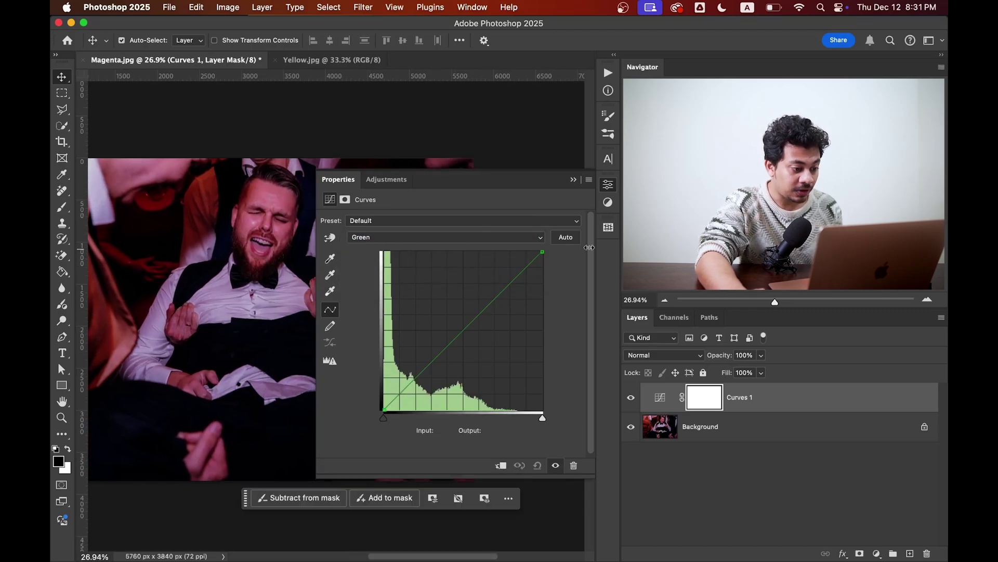
drag(543, 253, 497, 291)
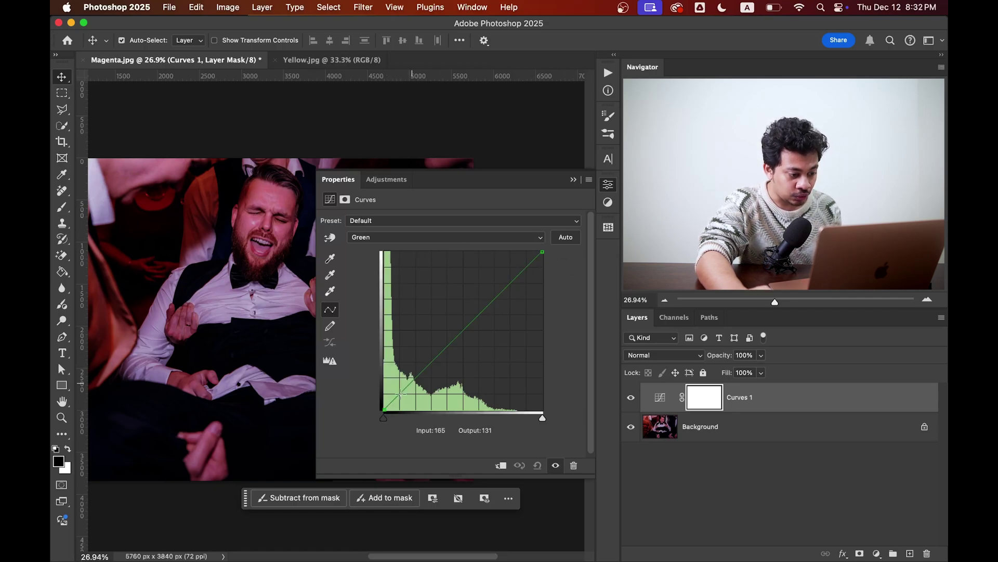
drag(542, 415, 542, 285)
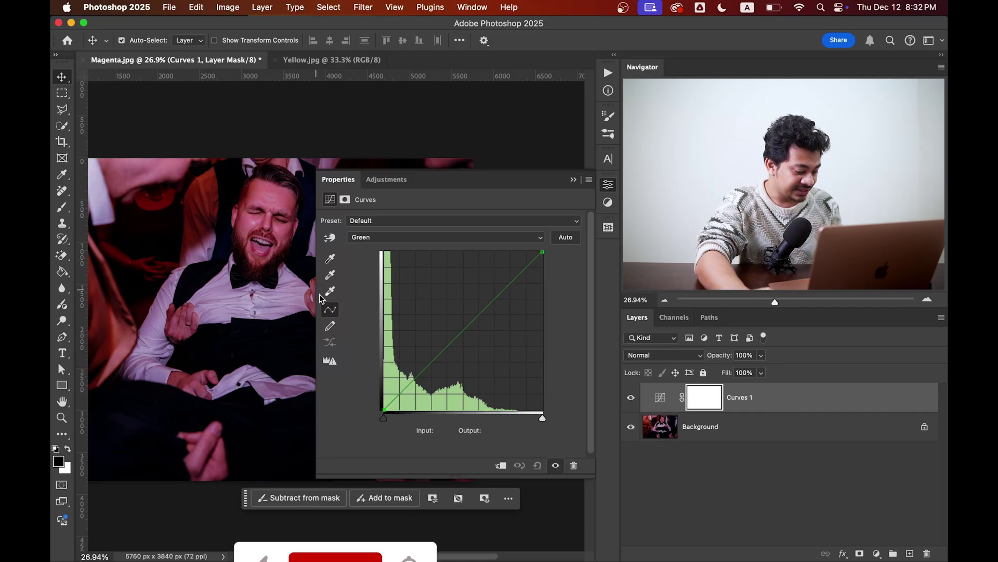
scroll(353, 307, right, 2)
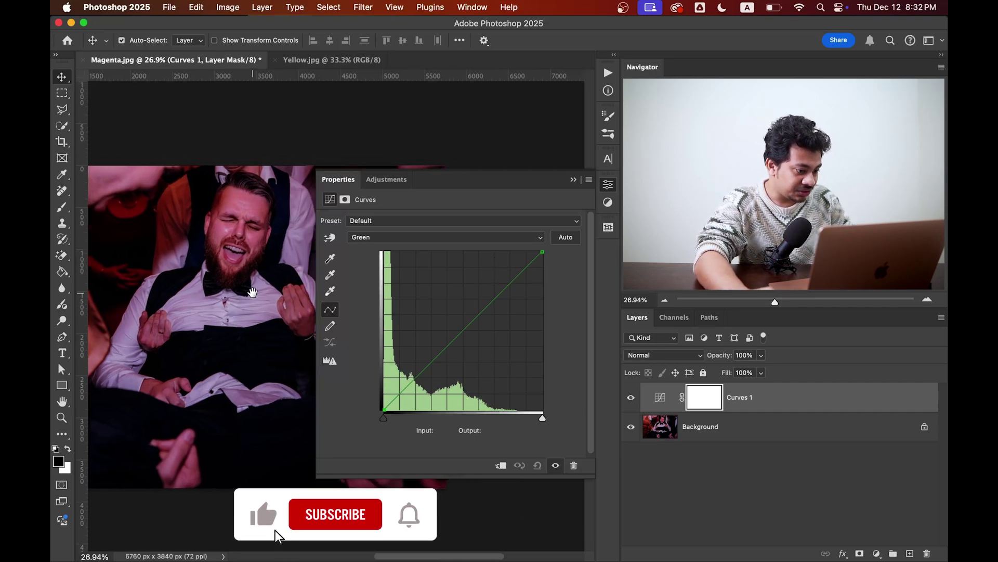
- Raise the Green curve midpoint to about Input 113, Output 140 to cancel the magenta
click(463, 330)
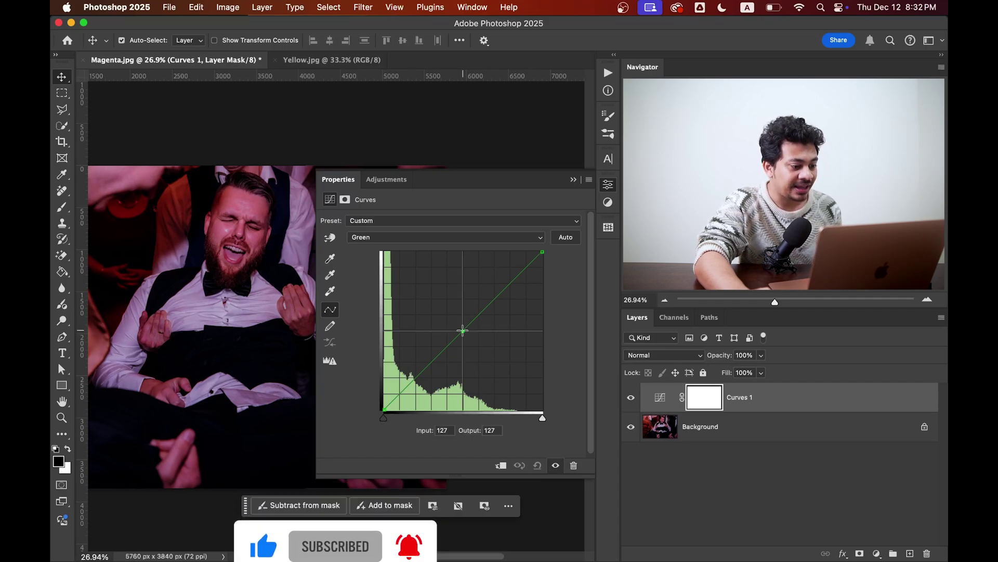
drag(462, 331, 456, 321)
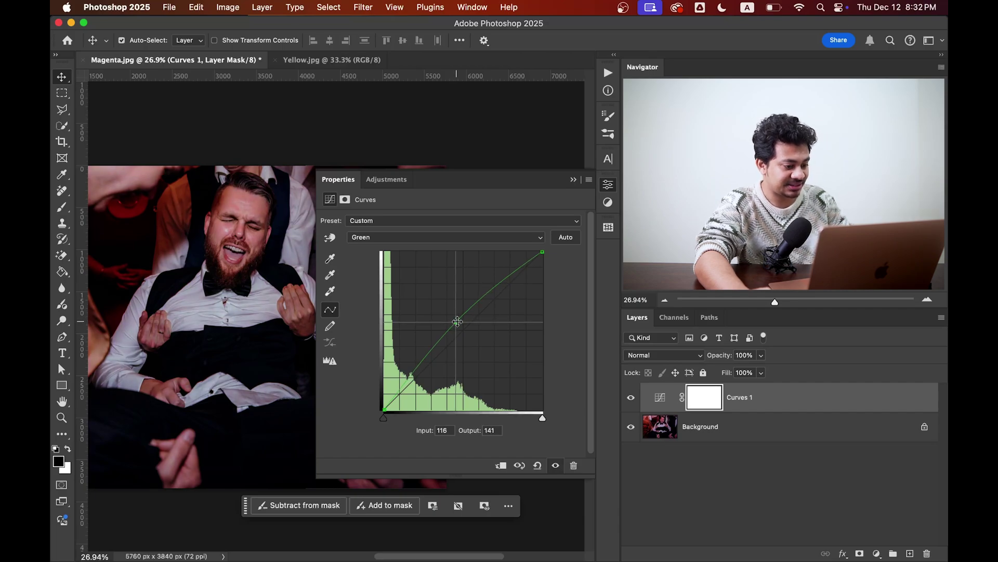
drag(300, 283, 291, 211)
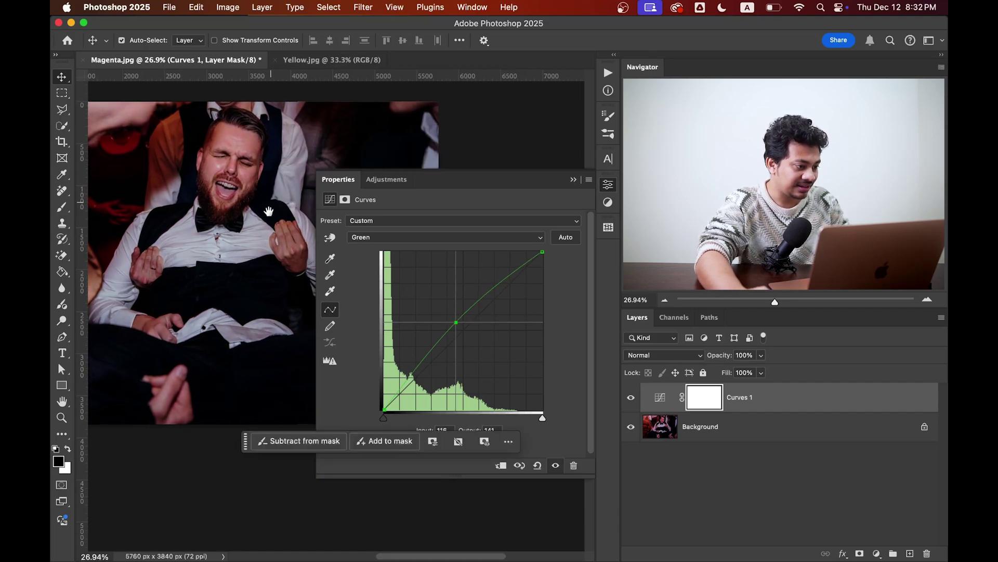
mouse_move(270, 270)
mouse_down()
mouse_move(291, 439)
mouse_move(411, 454)
mouse_up()
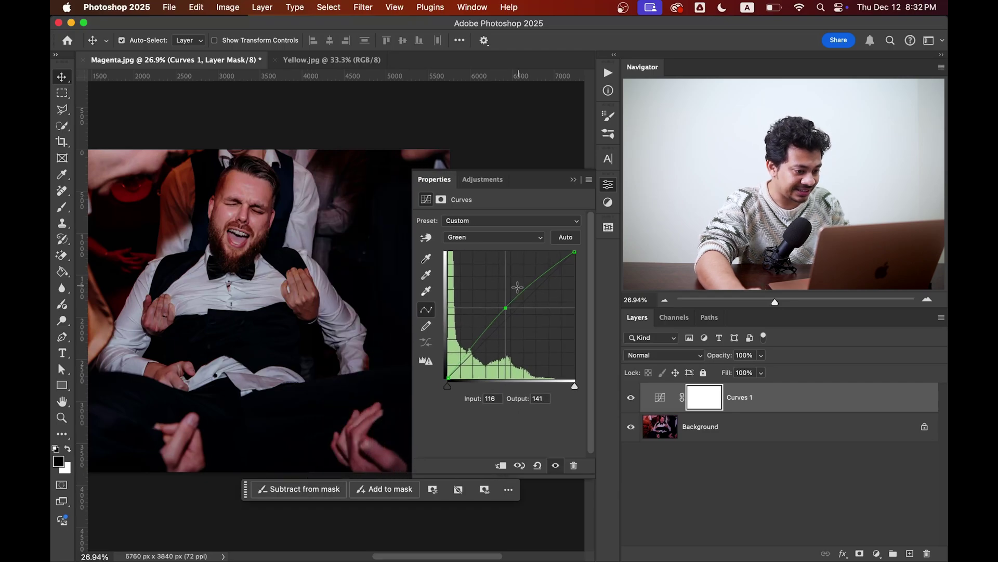
drag(504, 306, 504, 310)
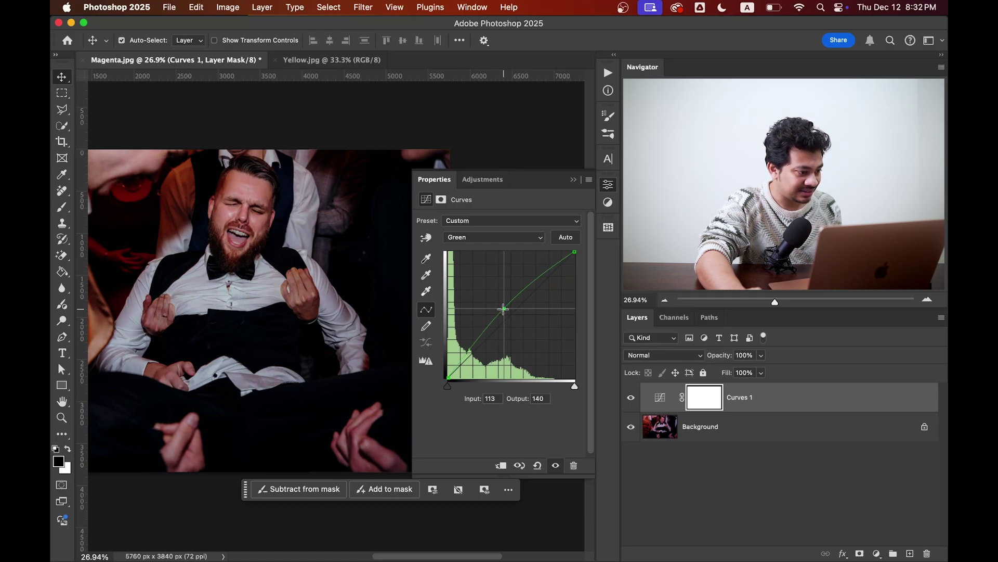
- Toggle Curves 1 visibility with the Properties panel collapsed to compare before and after
click(630, 399)
key(super)
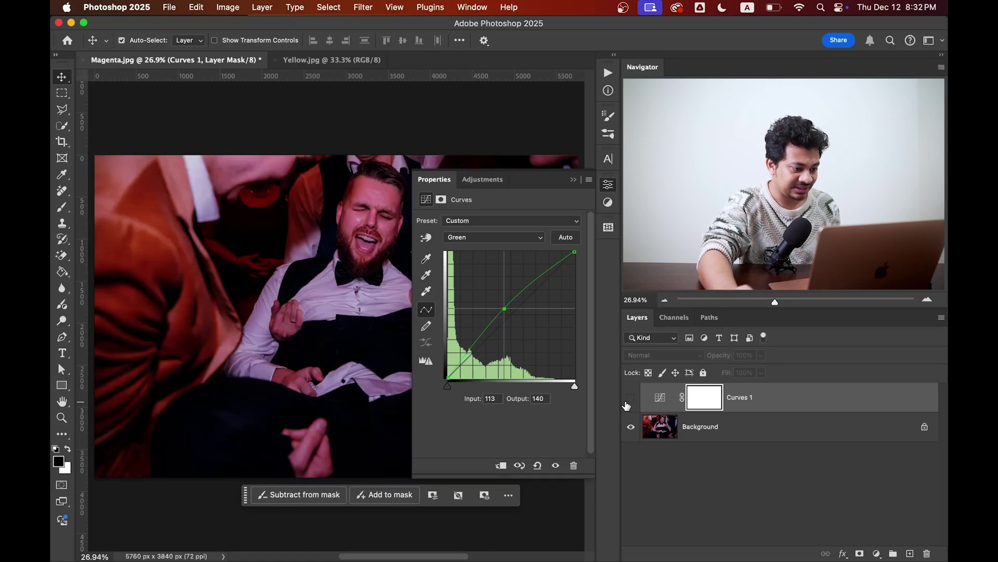
click(613, 187)
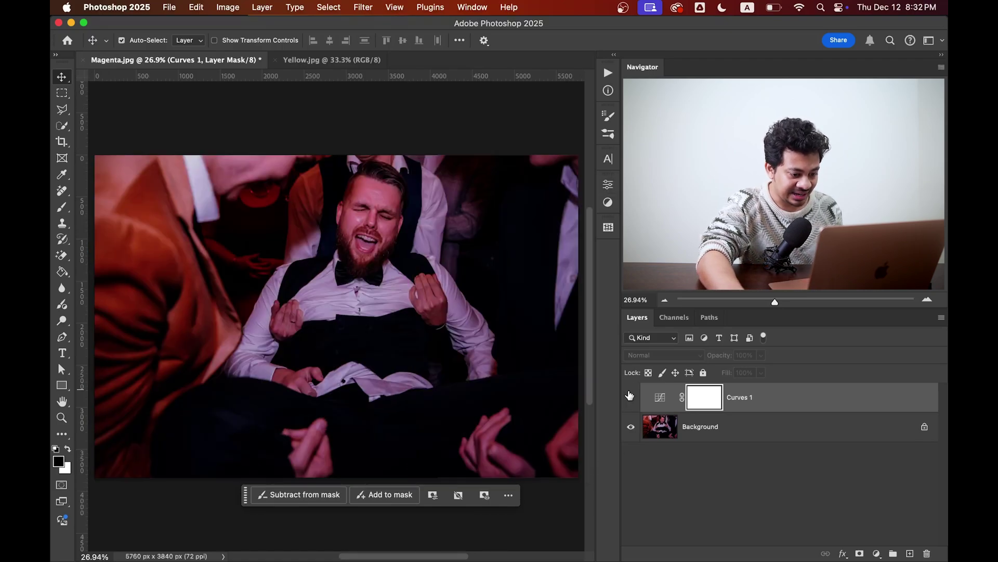
click(630, 399)
click(631, 399)
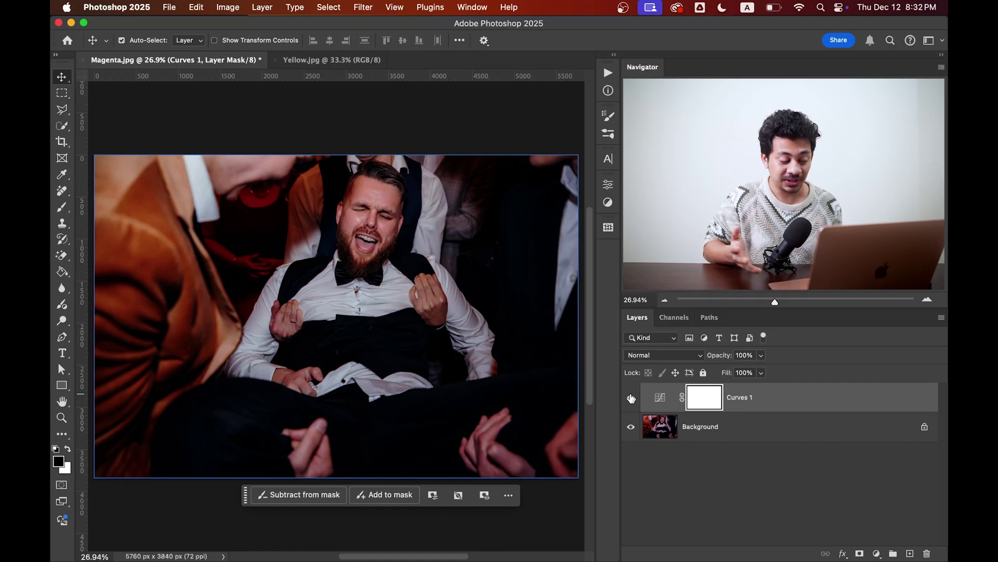
- Switch to Yellow.jpg, add a Curves adjustment layer, and bring up its channel list
click(325, 62)
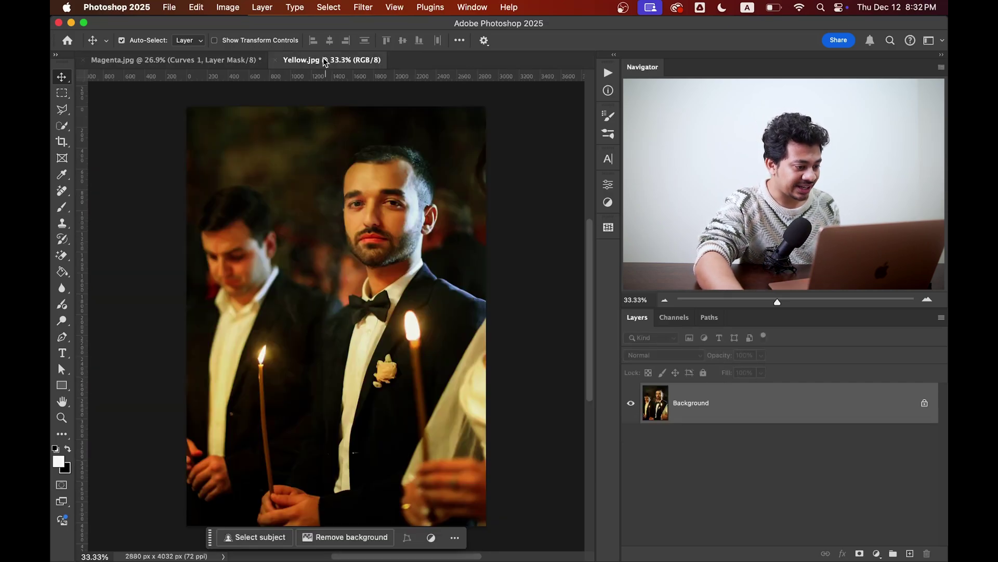
drag(367, 211, 358, 211)
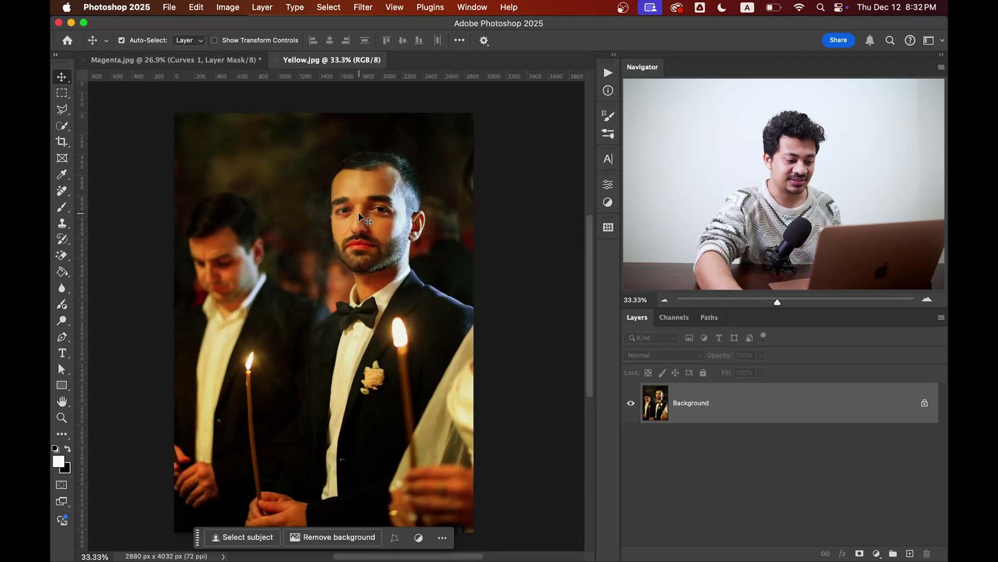
click(874, 553)
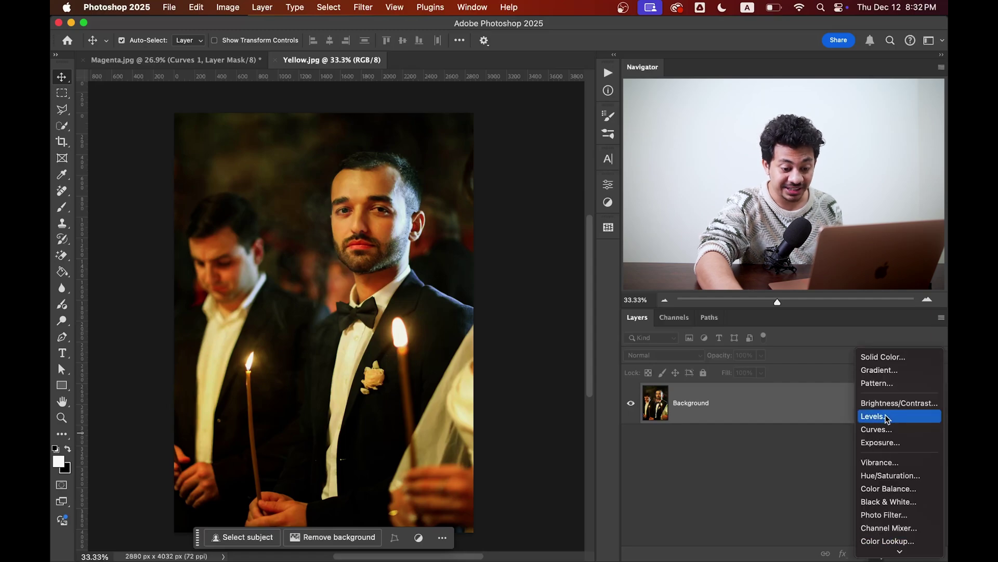
click(878, 428)
drag(312, 250, 262, 244)
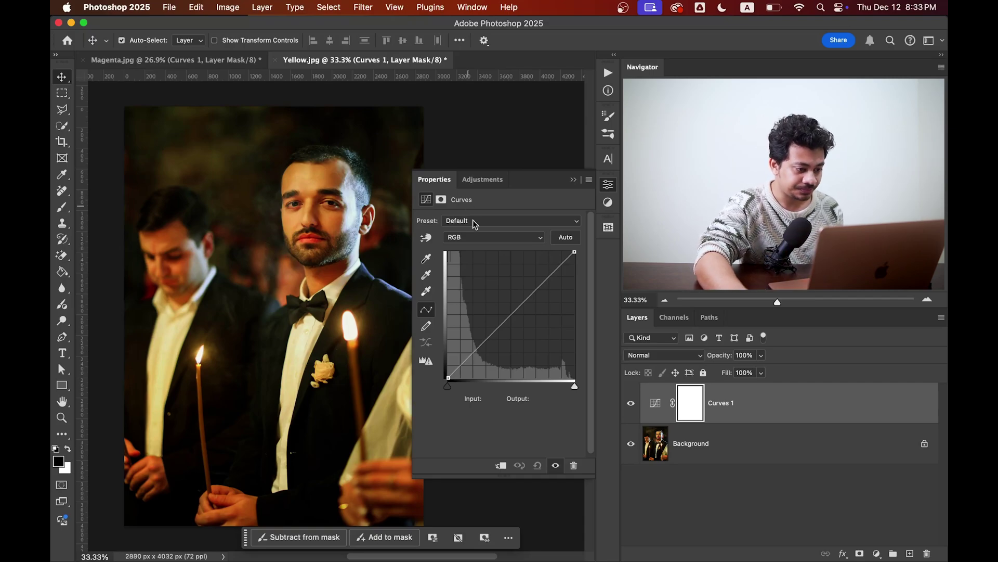
click(477, 236)
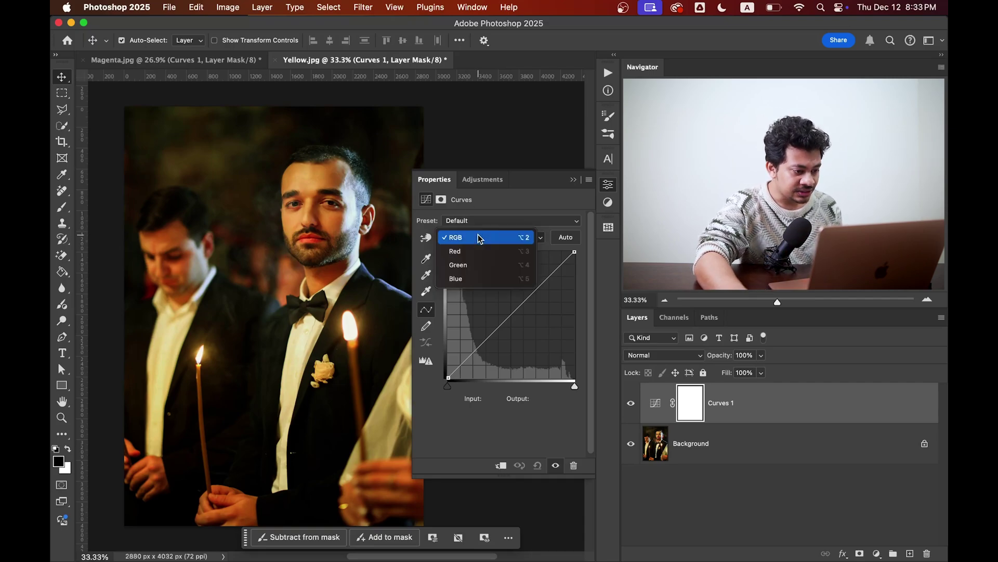
- Set the Curves channel to Blue with its midpoint raised to about 101→154
click(469, 277)
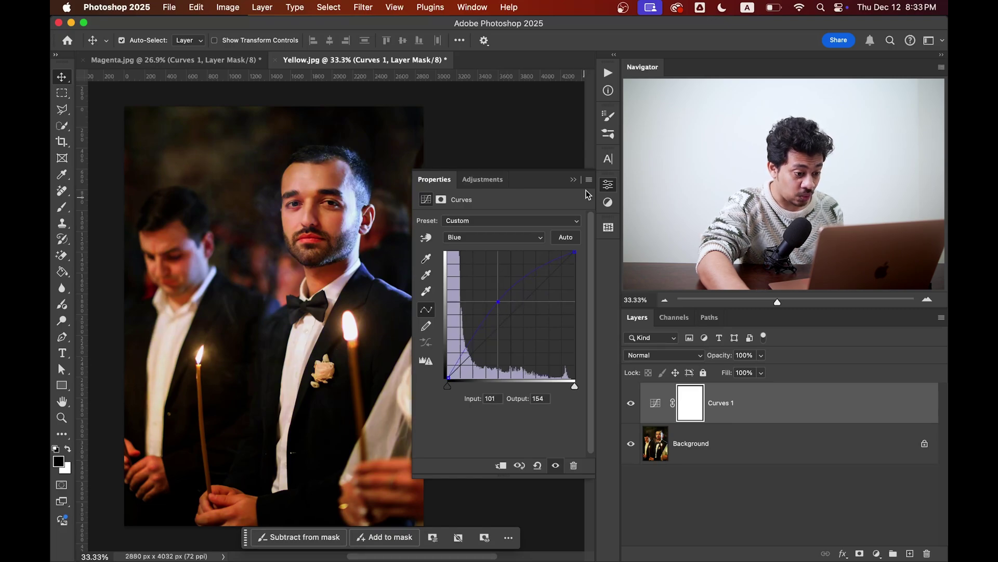
drag(415, 473, 412, 472)
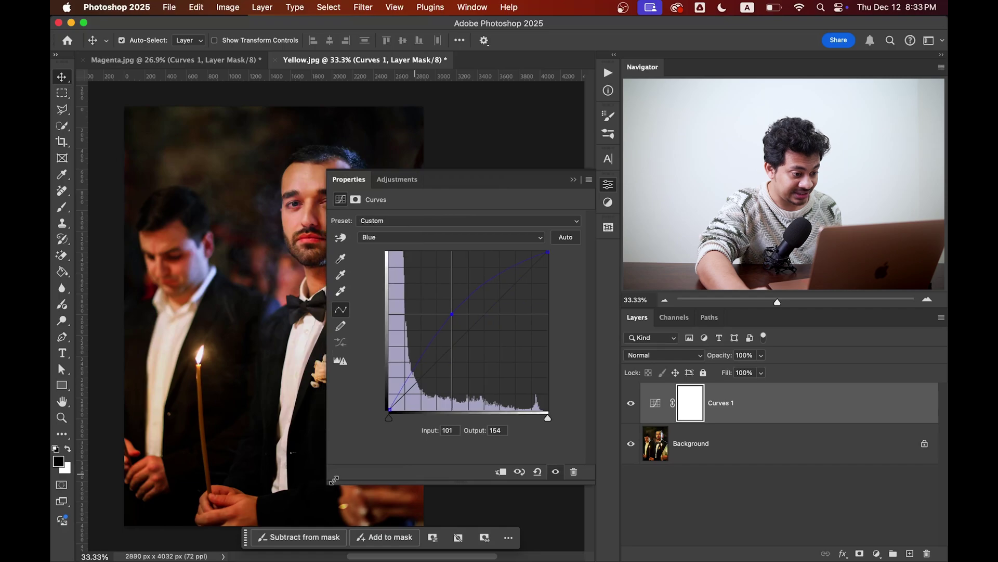
click(609, 185)
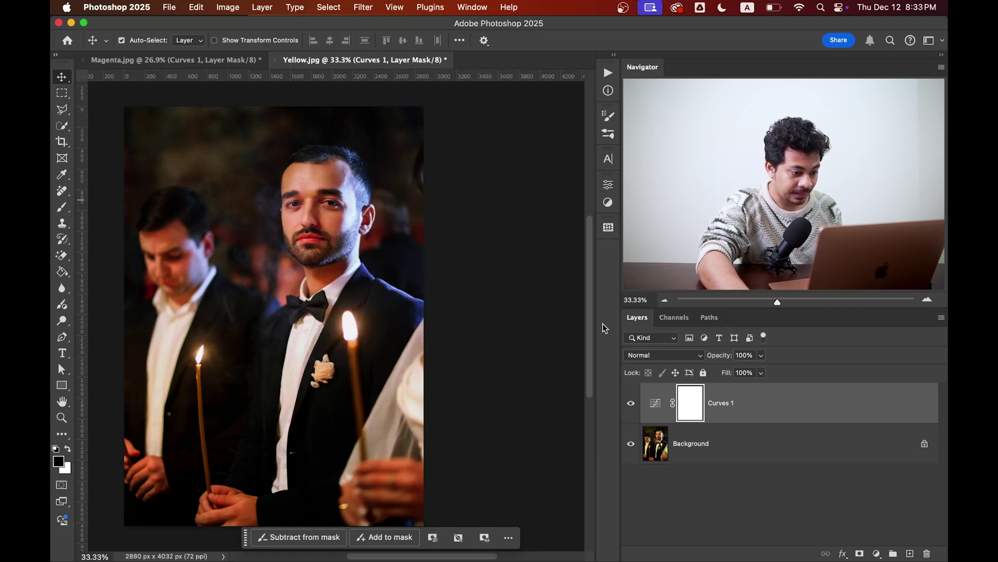
click(631, 403)
scroll(629, 407, up, 1)
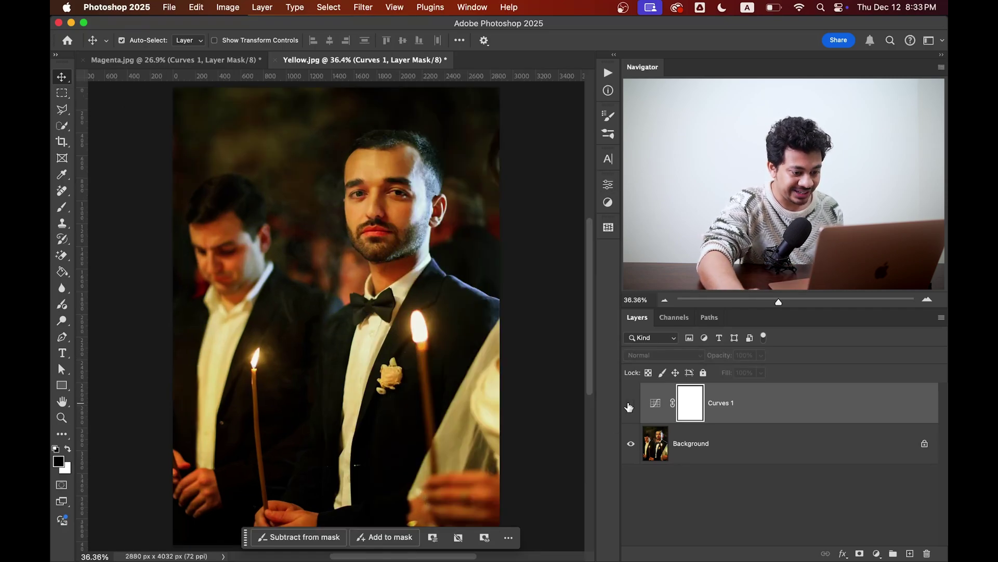
click(629, 404)
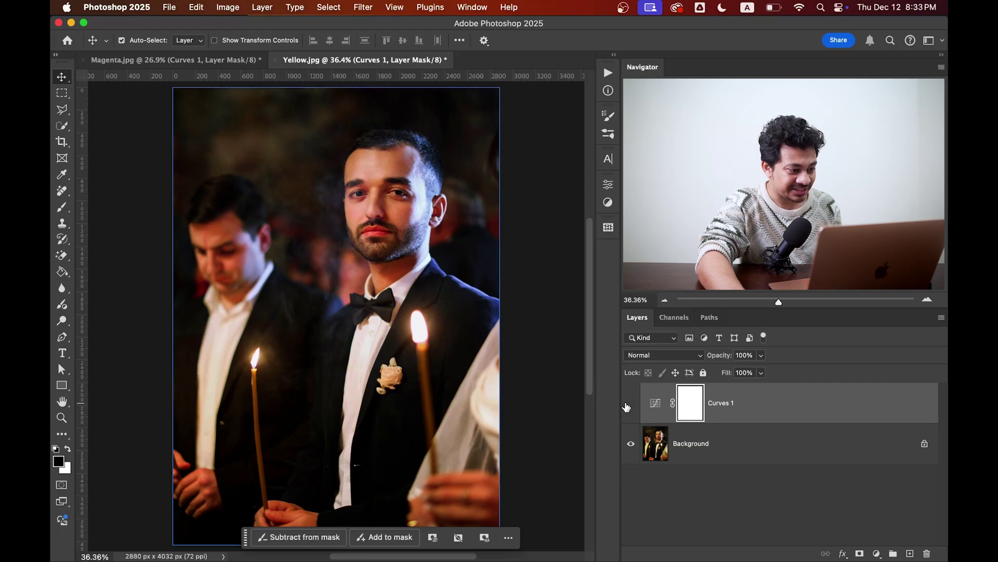
click(629, 404)
click(629, 405)
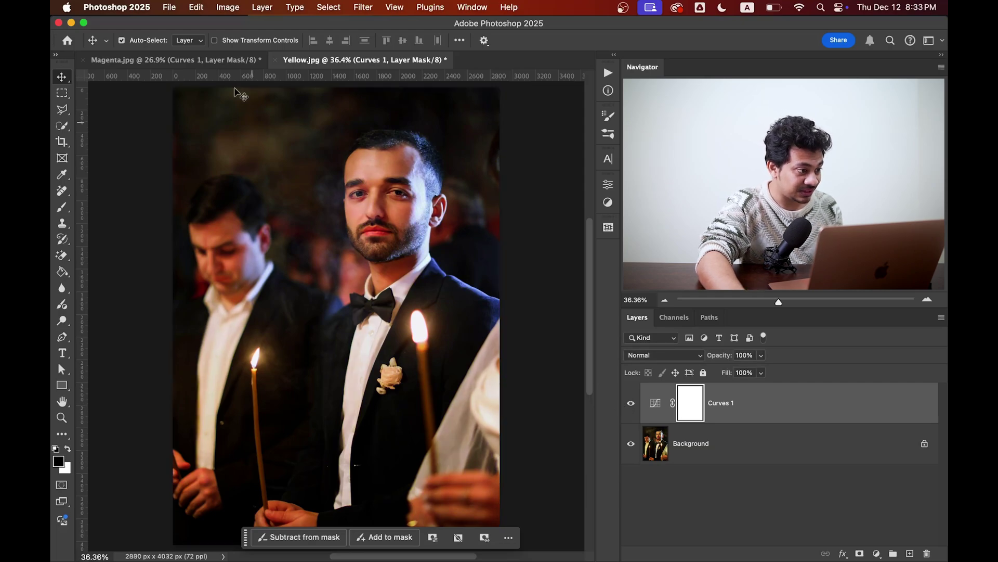
click(234, 61)
click(630, 398)
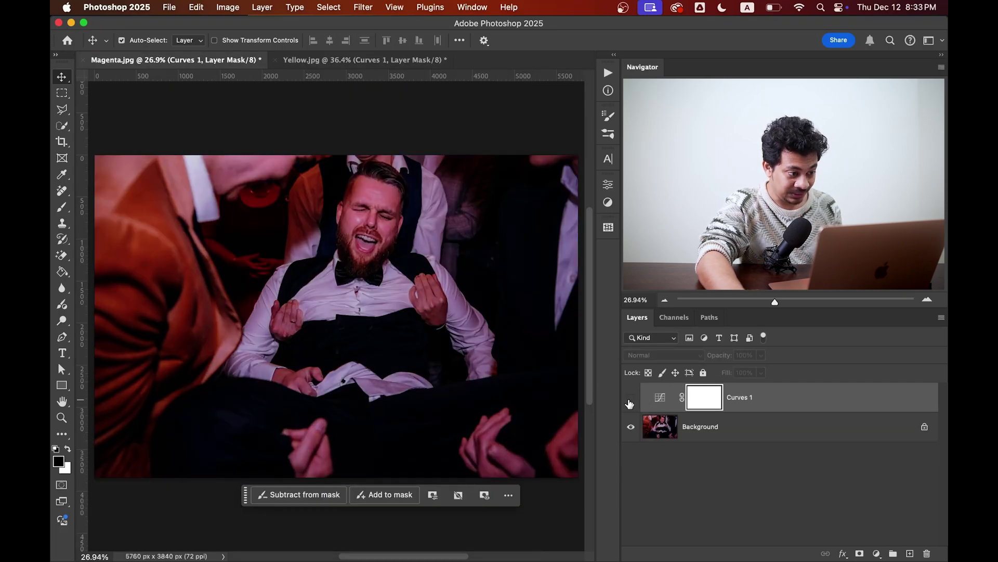
click(630, 403)
click(366, 59)
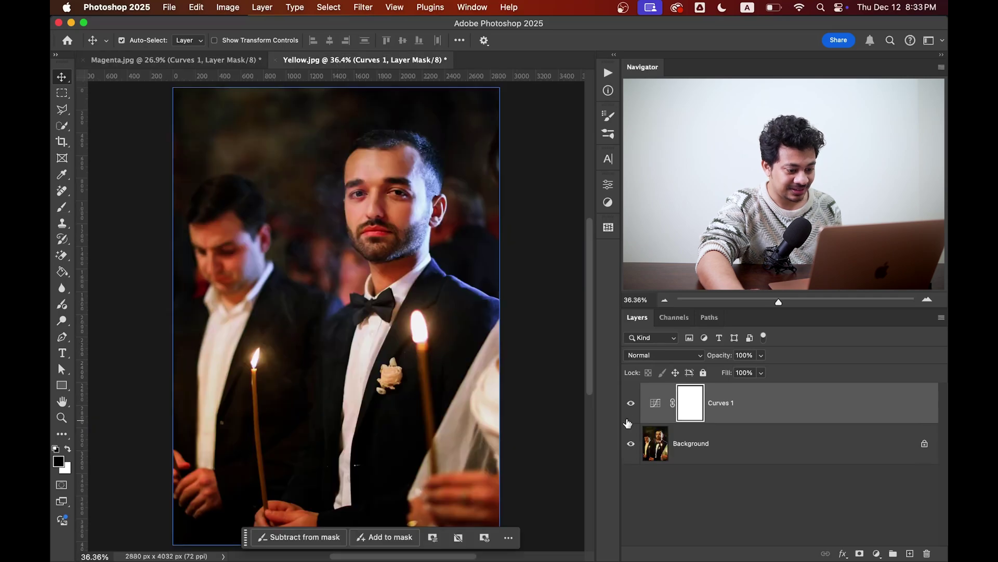